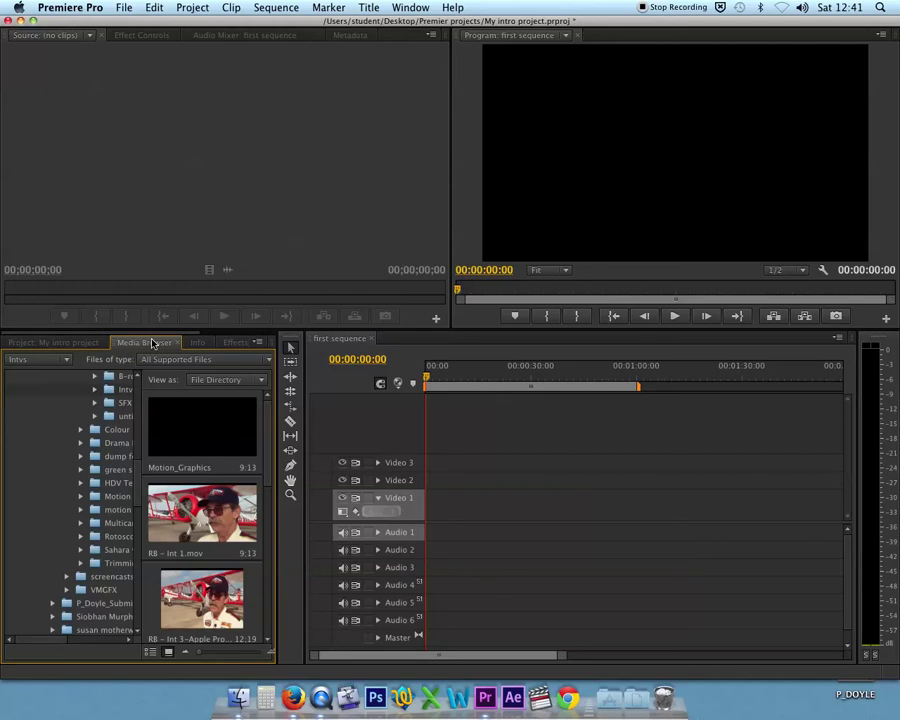
Step: Show the project's item list and look through the contents of the ABCD bin, leaving the bin collapsed
{"action": "left_click", "coordinate": [50, 342]}
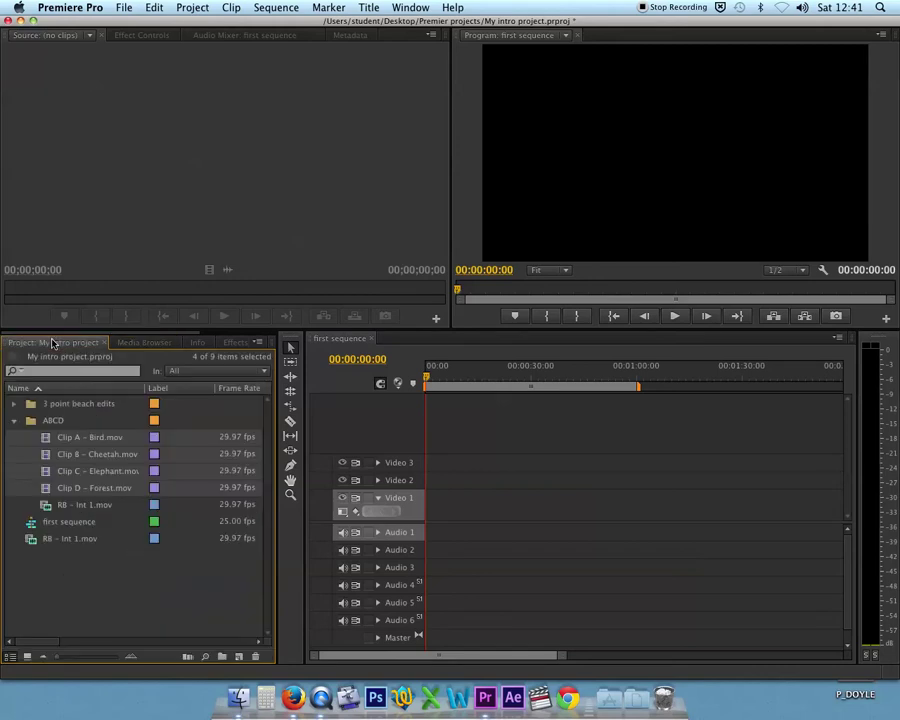
{"action": "left_click", "coordinate": [14, 421]}
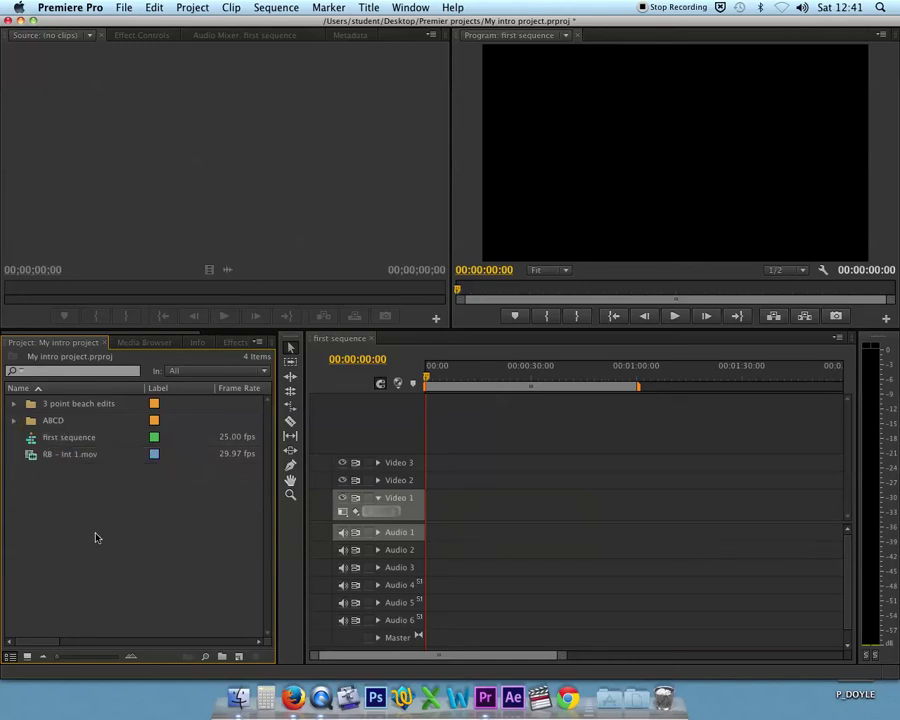
{"action": "right_click", "coordinate": [64, 516]}
{"action": "left_click", "coordinate": [44, 490]}
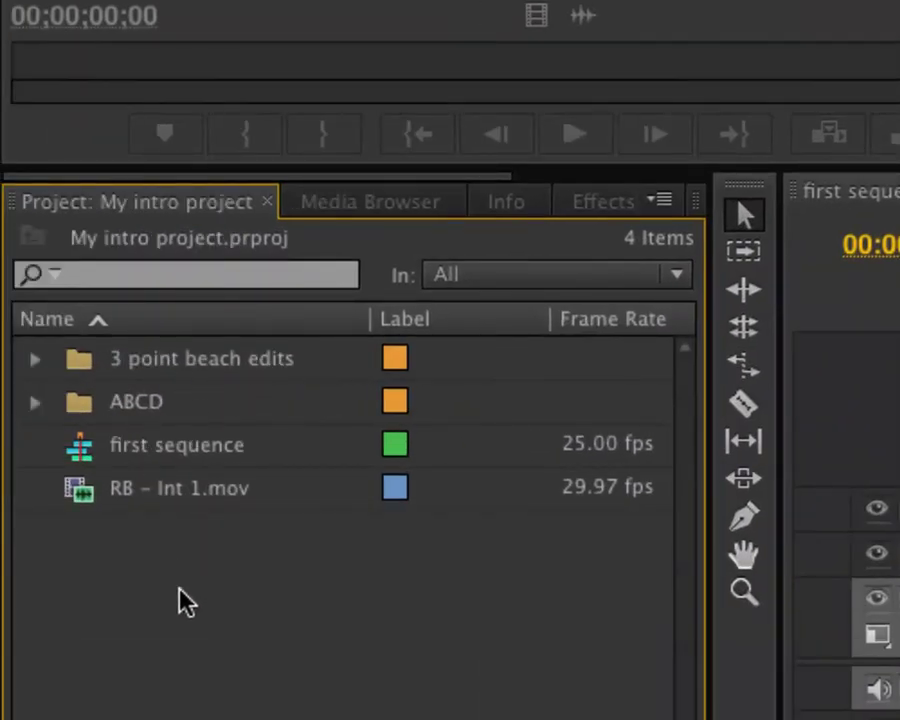
{"action": "left_click", "coordinate": [36, 404]}
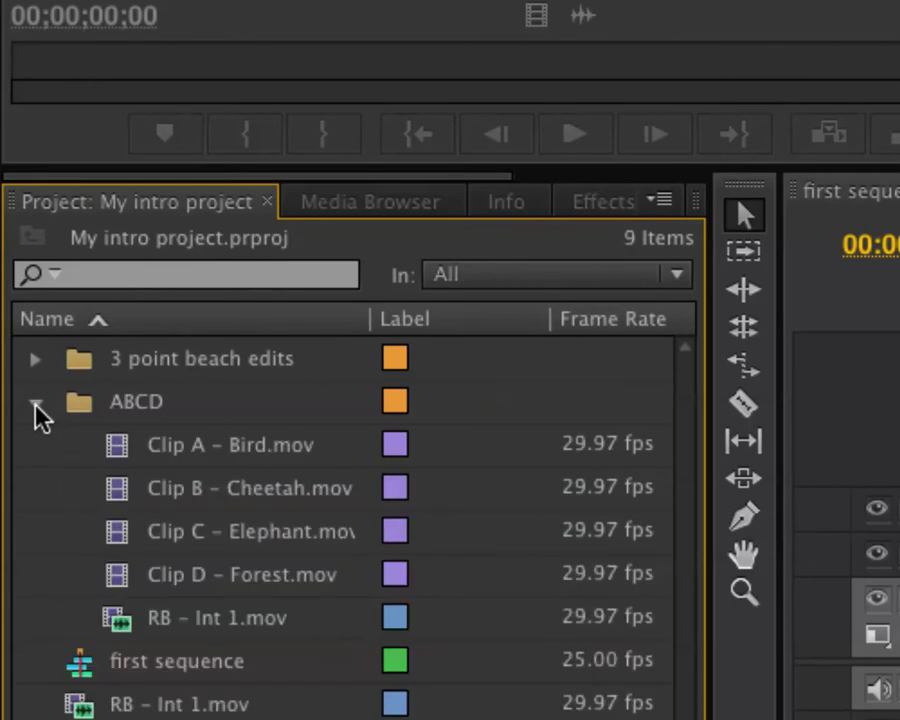
{"action": "left_click", "coordinate": [35, 405]}
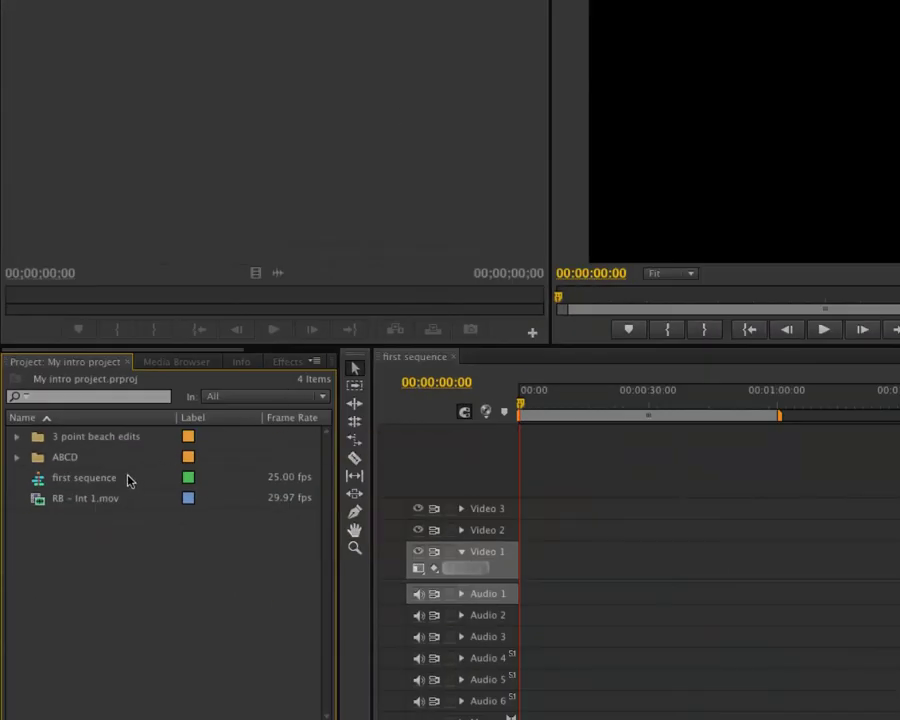
{"action": "right_click", "coordinate": [92, 563]}
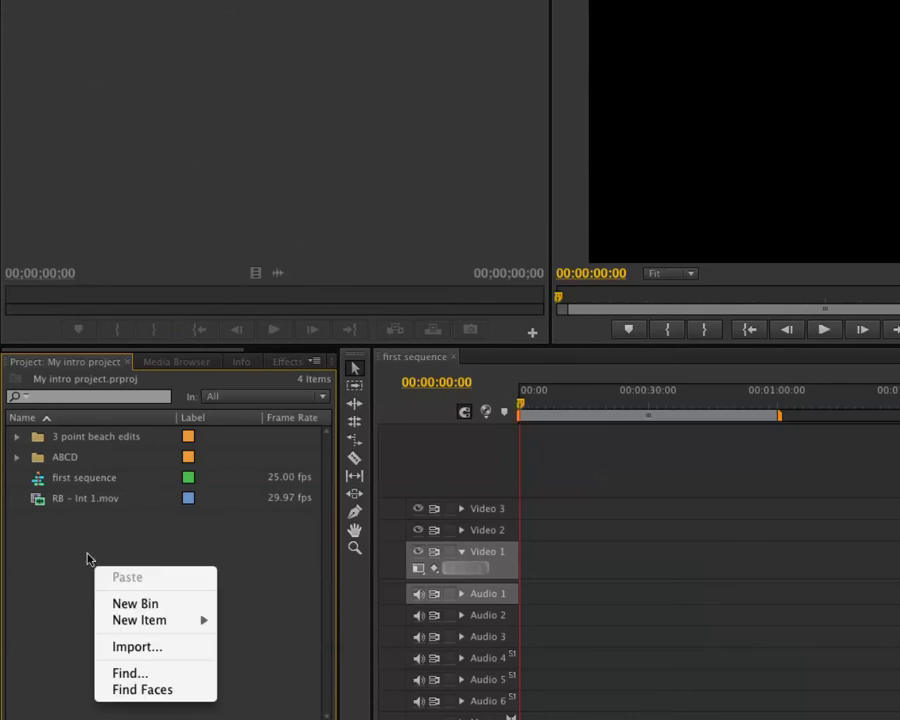
{"action": "key", "text": "Escape"}
Step: View the project items as icons and inspect the ABCD bin in its own window, closing that window when done
{"action": "left_click", "coordinate": [314, 362]}
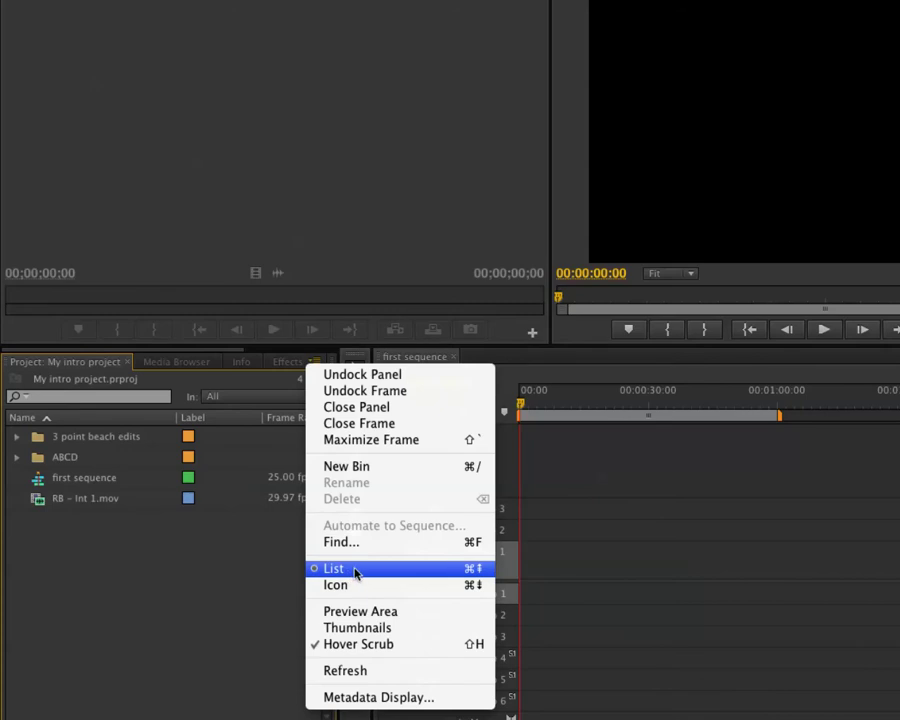
{"action": "left_click", "coordinate": [340, 587]}
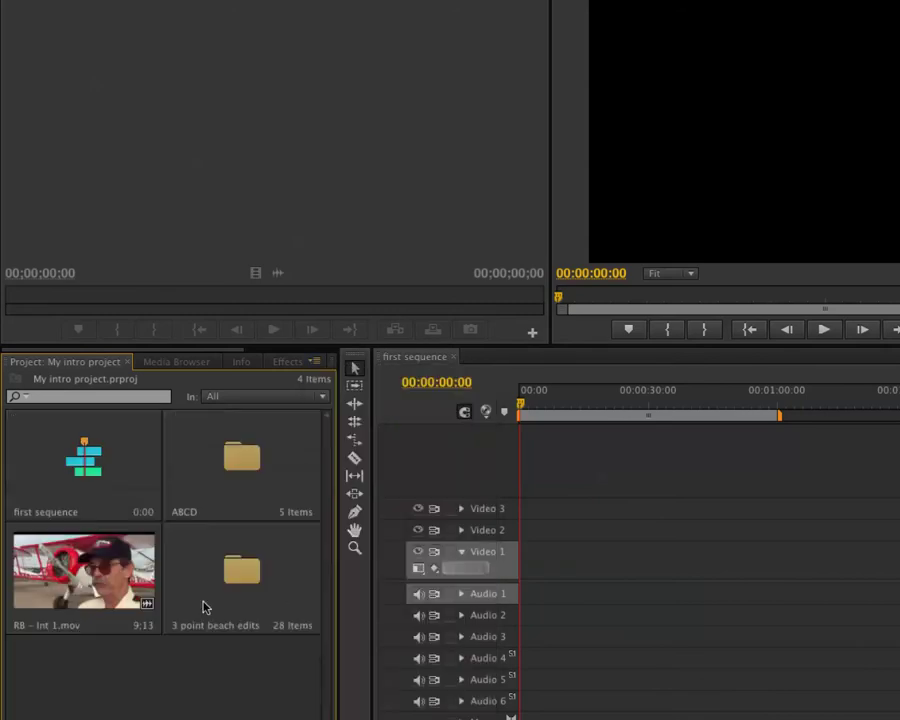
{"action": "double_click", "coordinate": [216, 467]}
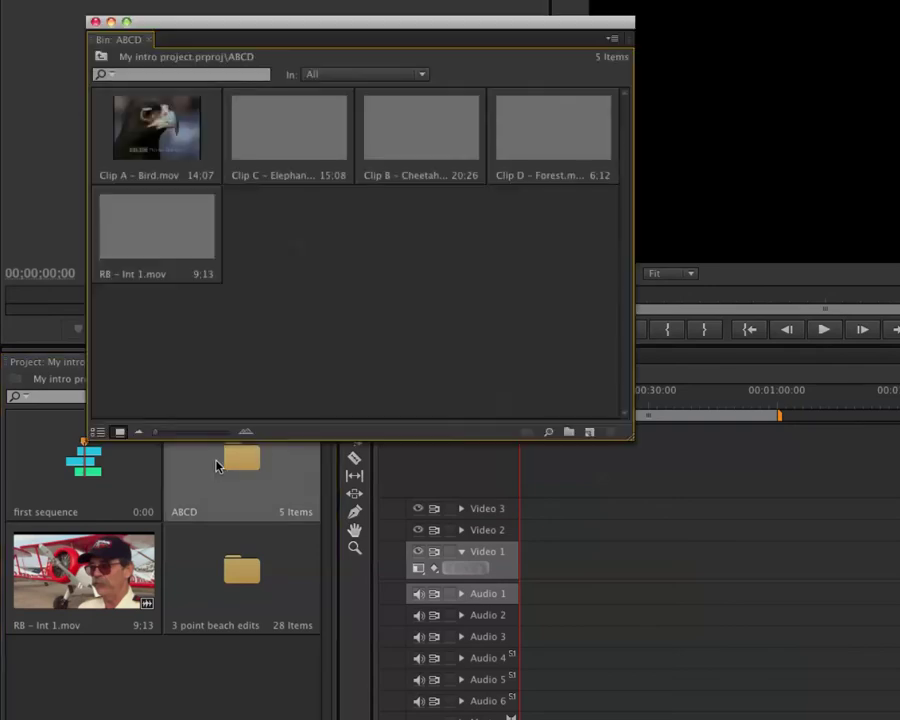
{"action": "left_click", "coordinate": [95, 22]}
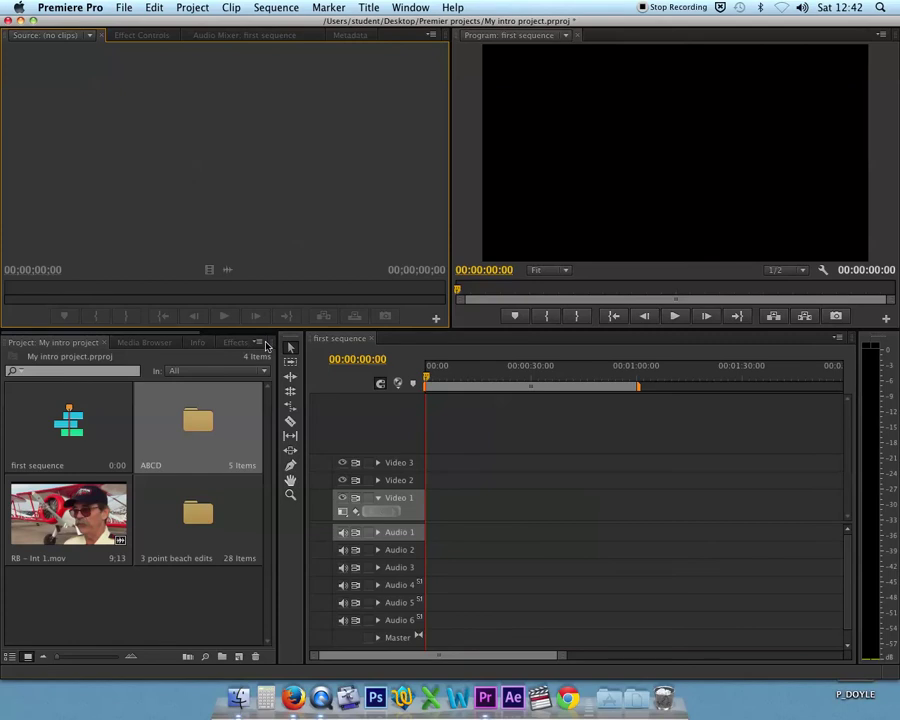
Step: Return the project items to list view and expand the ABCD bin
{"action": "left_click", "coordinate": [259, 342]}
{"action": "left_click", "coordinate": [274, 511]}
{"action": "left_click", "coordinate": [14, 421]}
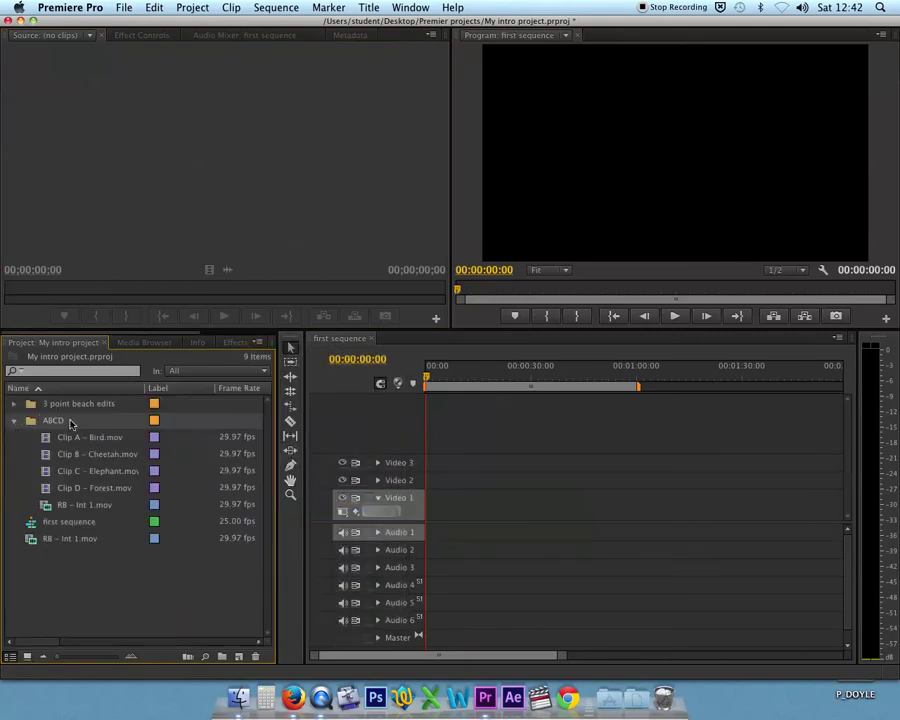
Step: Create a new bin in the project named airplane pilots
{"action": "right_click", "coordinate": [37, 572]}
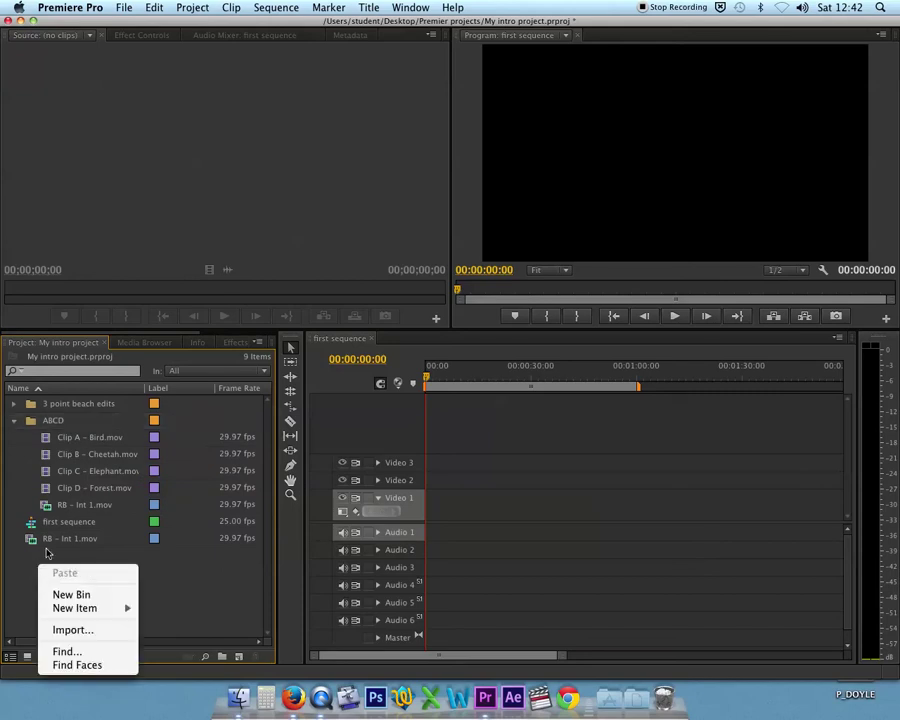
{"action": "left_click", "coordinate": [71, 595]}
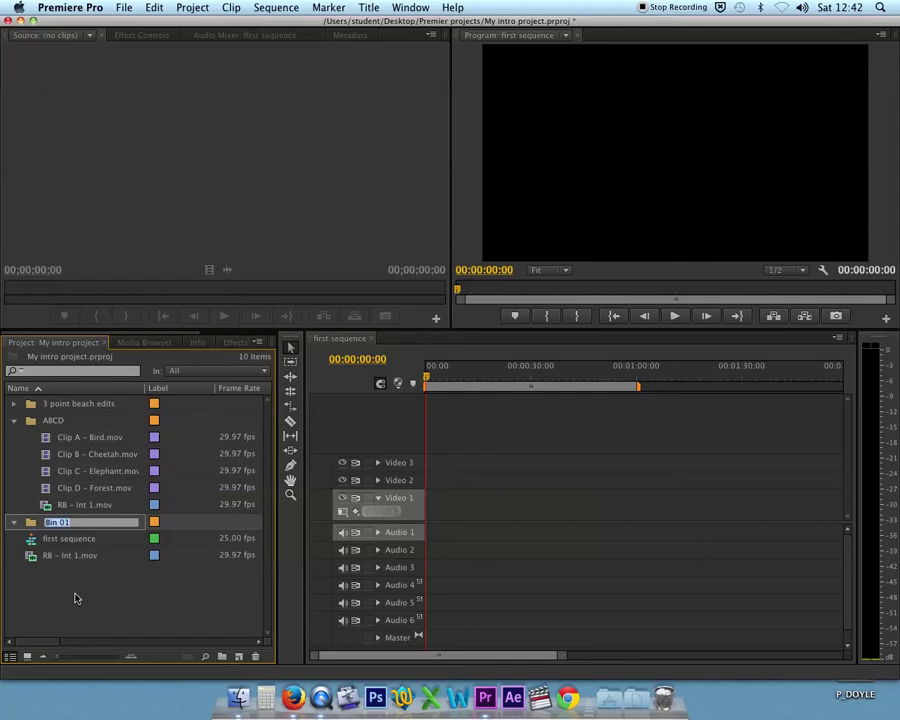
{"action": "type", "text": "au"}
{"action": "type", "text": "rp"}
{"action": "type", "text": "lane pilots"}
{"action": "key", "text": "Tab"}
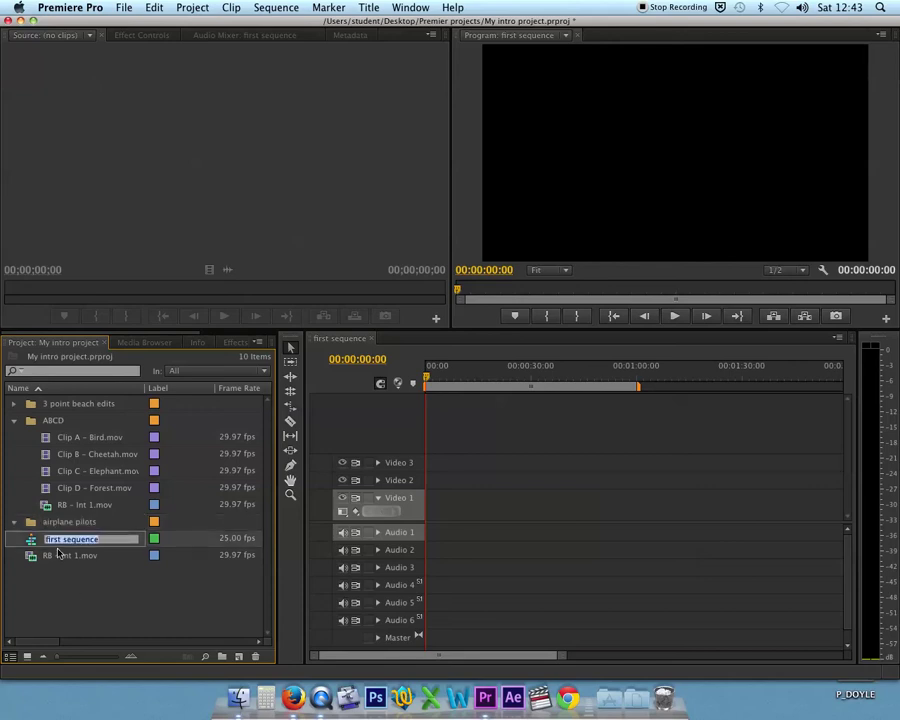
{"action": "key", "text": "Return"}
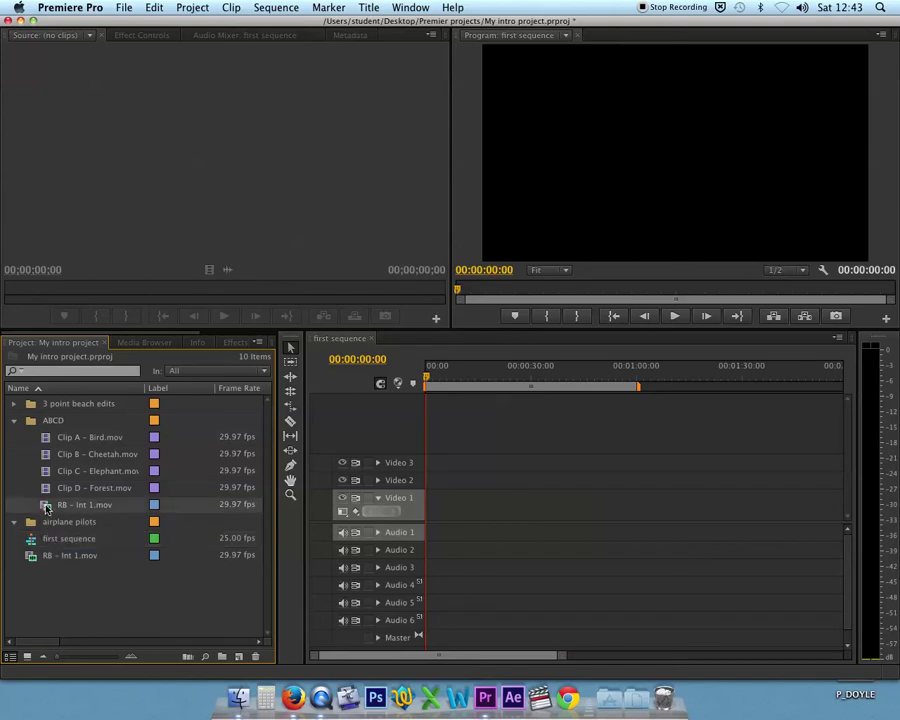
Step: Move RB - Int 1.mov from the ABCD bin into the airplane pilots bin, leaving that bin expanded
{"action": "left_click_drag", "start_coordinate": [45, 505], "coordinate": [30, 524]}
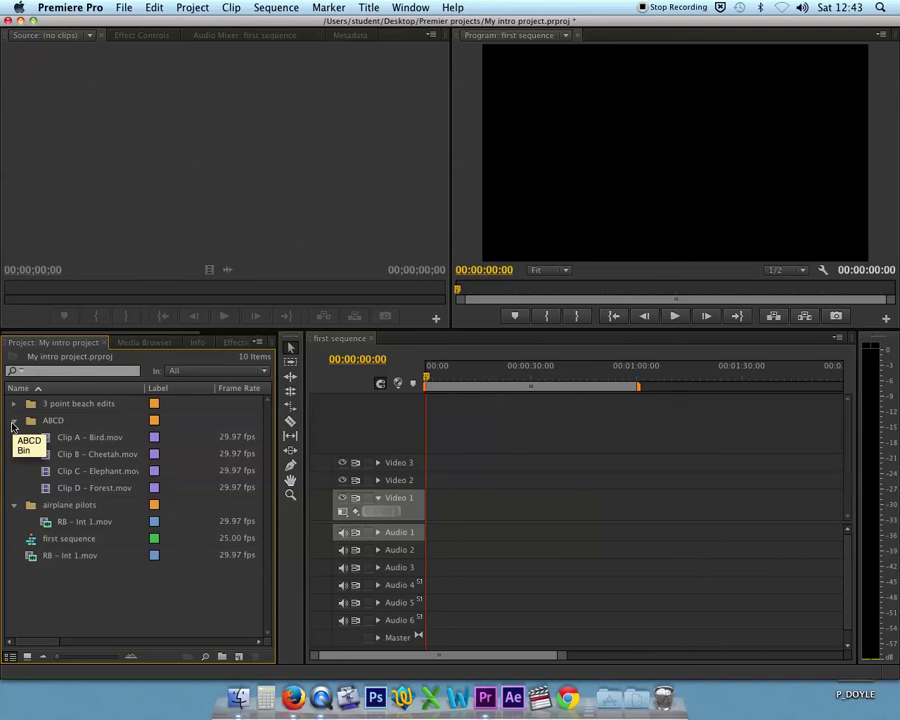
{"action": "left_click", "coordinate": [14, 507]}
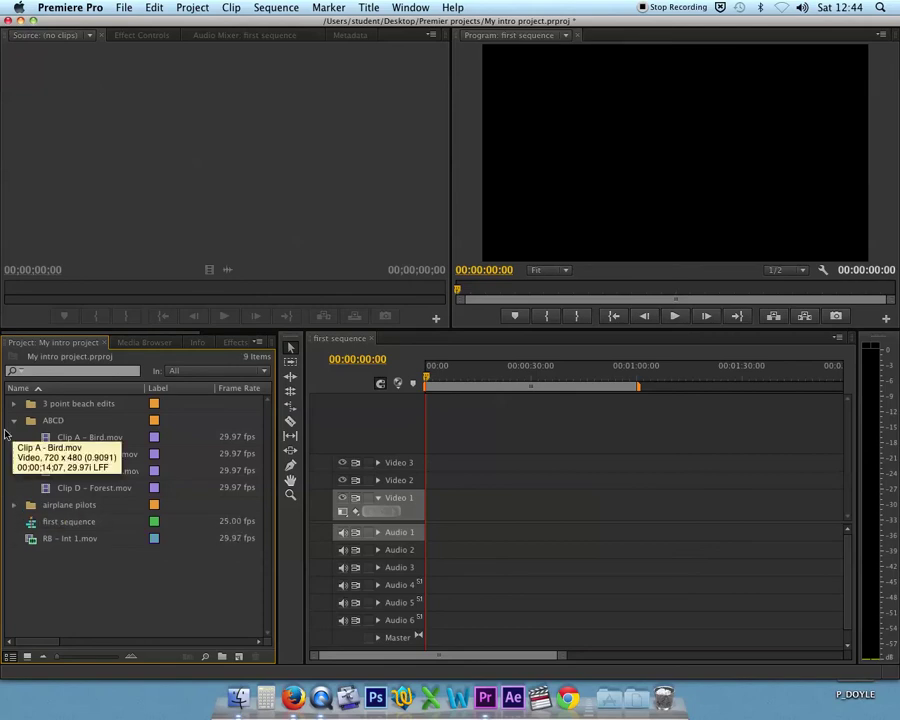
{"action": "left_click", "coordinate": [14, 506]}
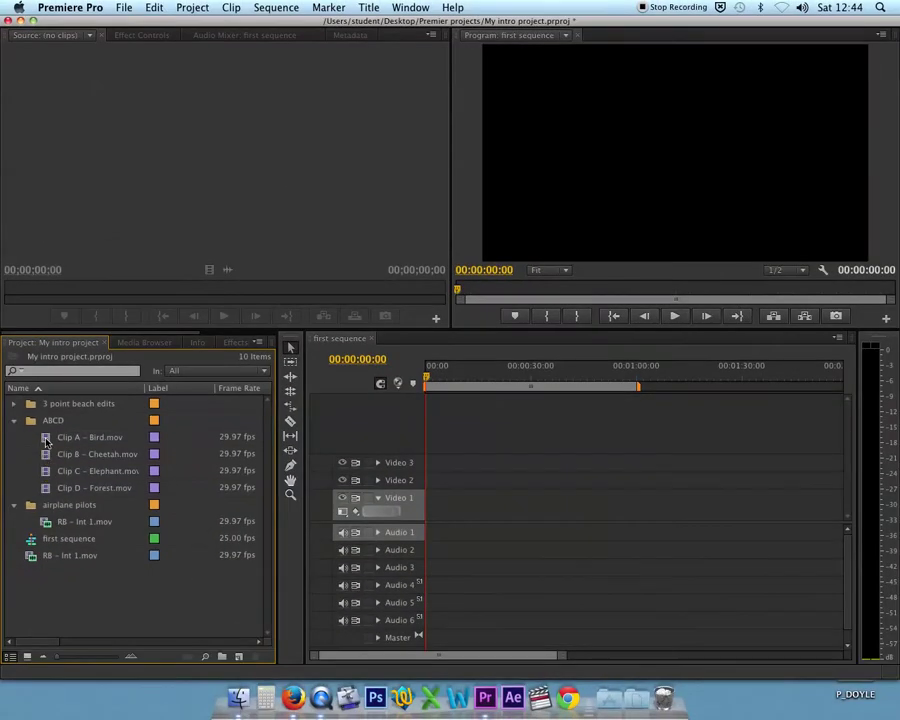
Step: Load Clip A - Bird.mov into the source monitor and preview it by scrubbing and playing
{"action": "double_click", "coordinate": [42, 443]}
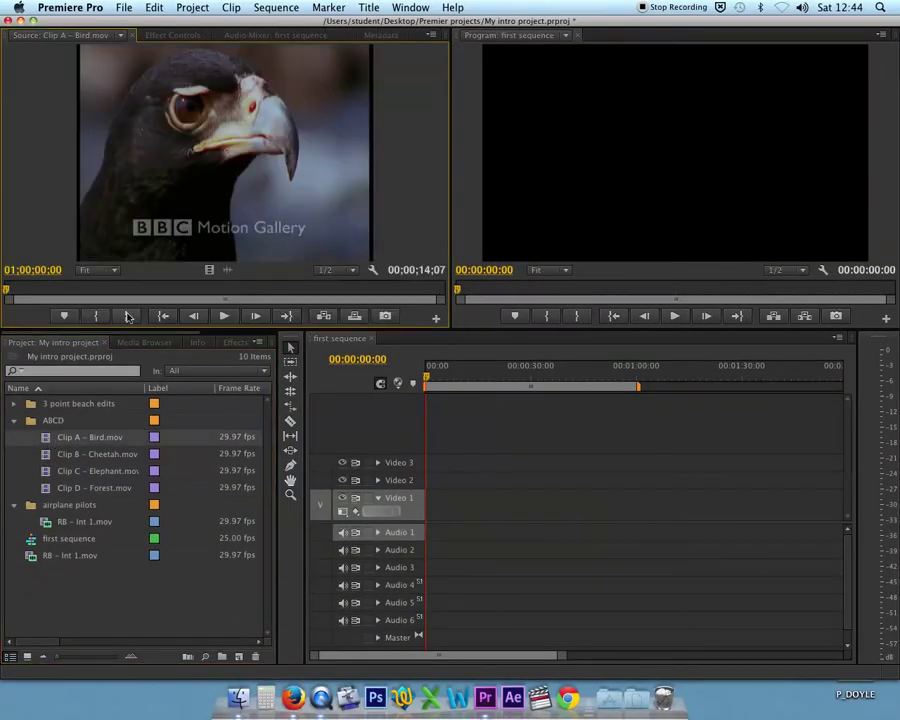
{"action": "left_click", "coordinate": [8, 291]}
{"action": "left_click_drag", "start_coordinate": [8, 291], "coordinate": [140, 291]}
{"action": "left_click", "coordinate": [222, 316]}
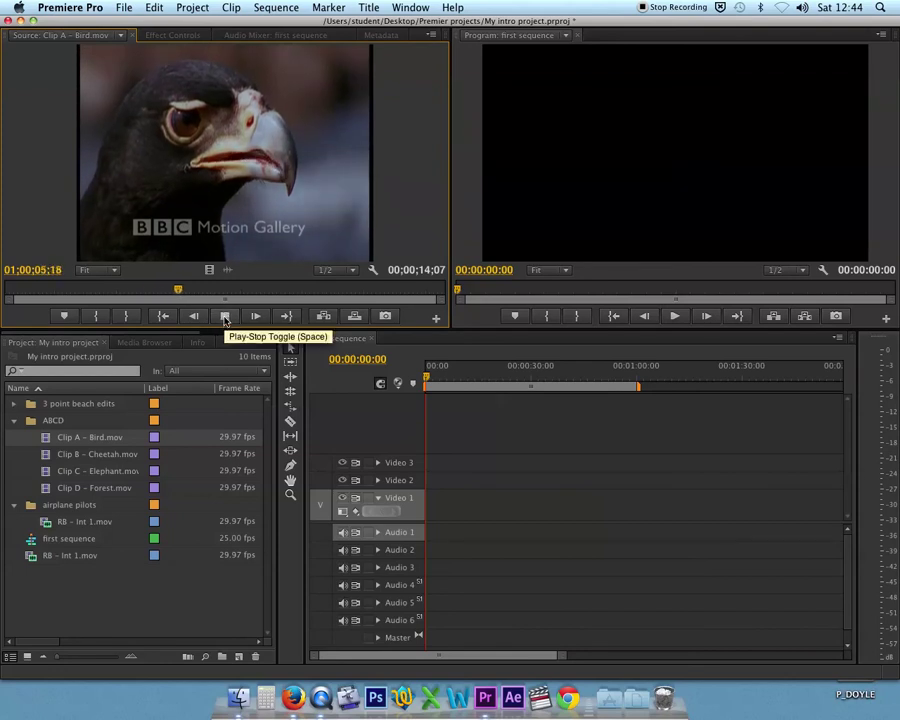
{"action": "left_click", "coordinate": [225, 316]}
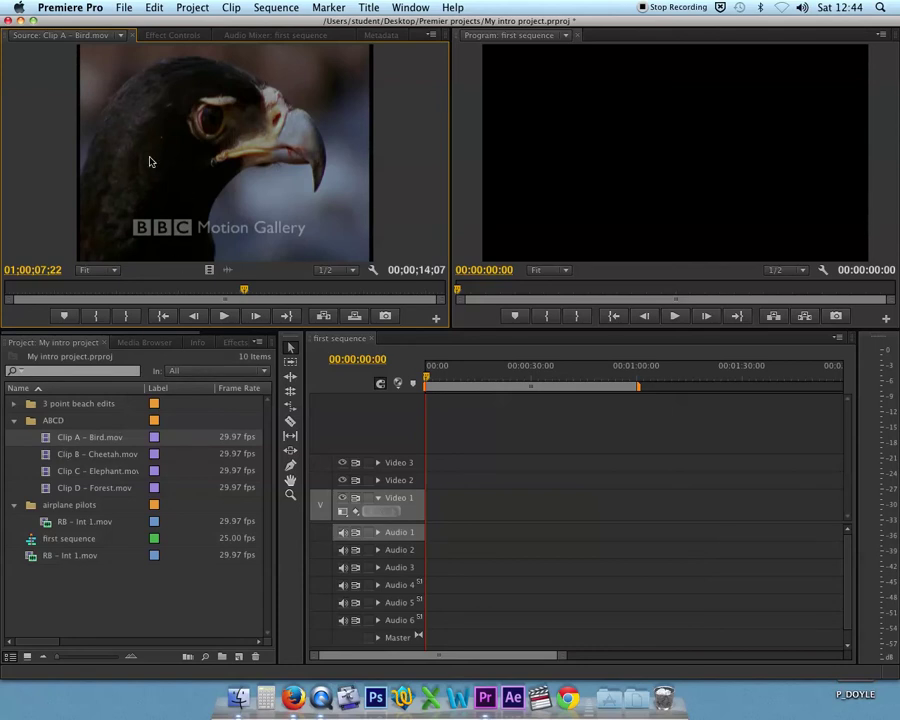
Step: Mark an In point on Clip A - Bird.mov at 01;00;03;29, before the bird opens its beak
{"action": "left_click_drag", "start_coordinate": [244, 290], "coordinate": [130, 289]}
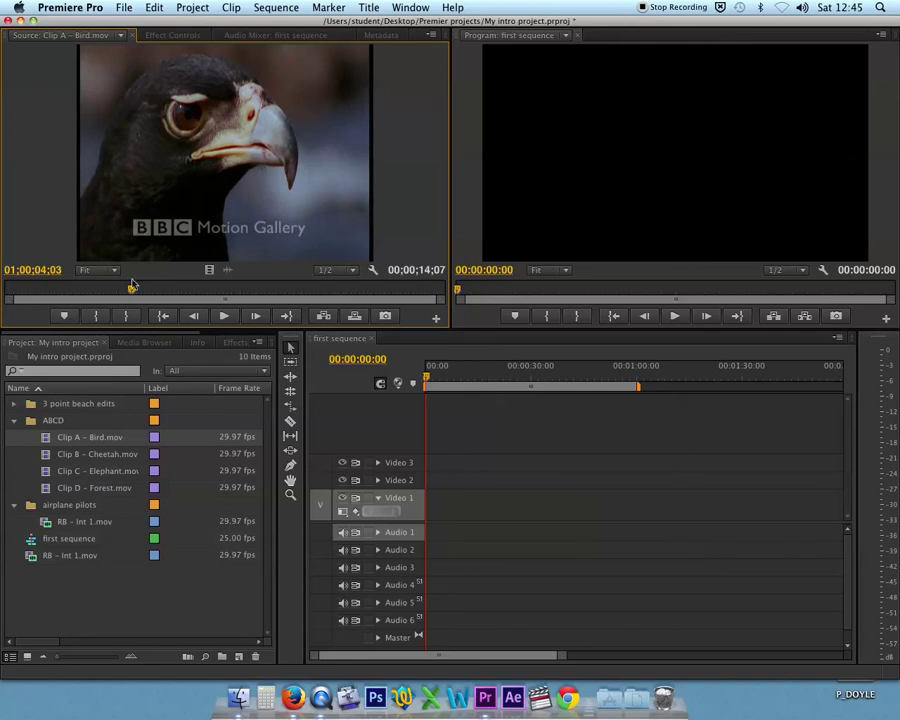
{"action": "mouse_move", "coordinate": [125, 290]}
{"action": "left_mouse_down"}
{"action": "mouse_move", "coordinate": [149, 290]}
{"action": "mouse_move", "coordinate": [135, 290]}
{"action": "left_mouse_up"}
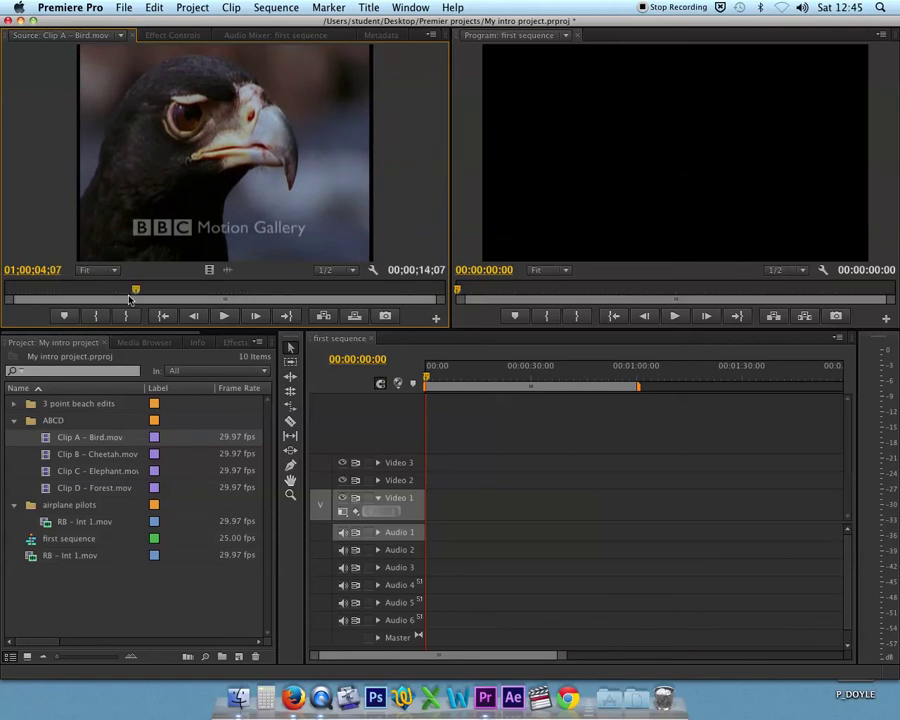
{"action": "left_click_drag", "start_coordinate": [135, 290], "coordinate": [128, 290]}
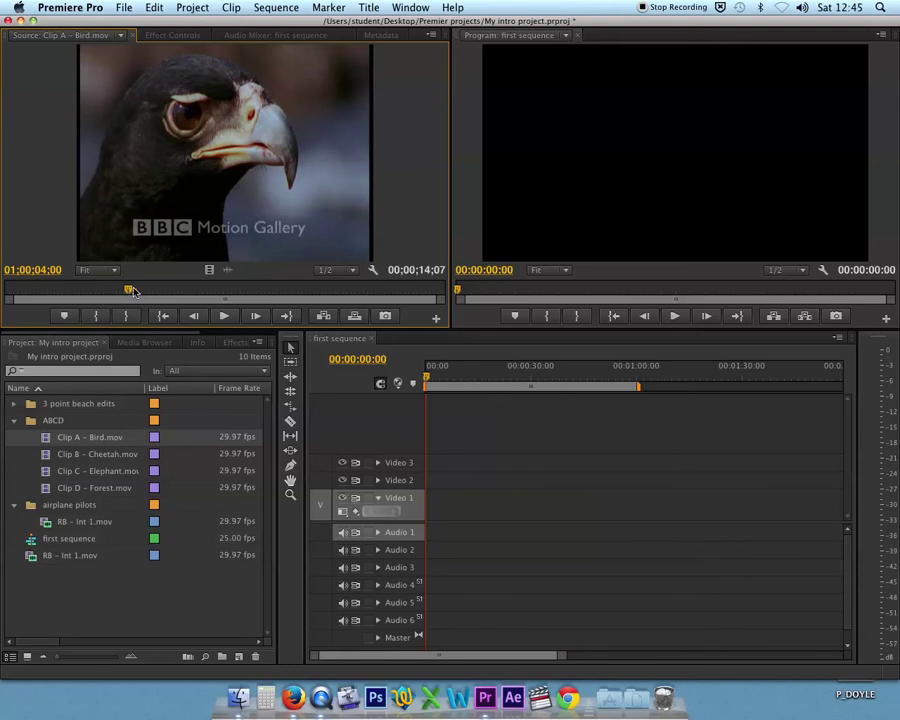
{"action": "key", "text": "shift+Left"}
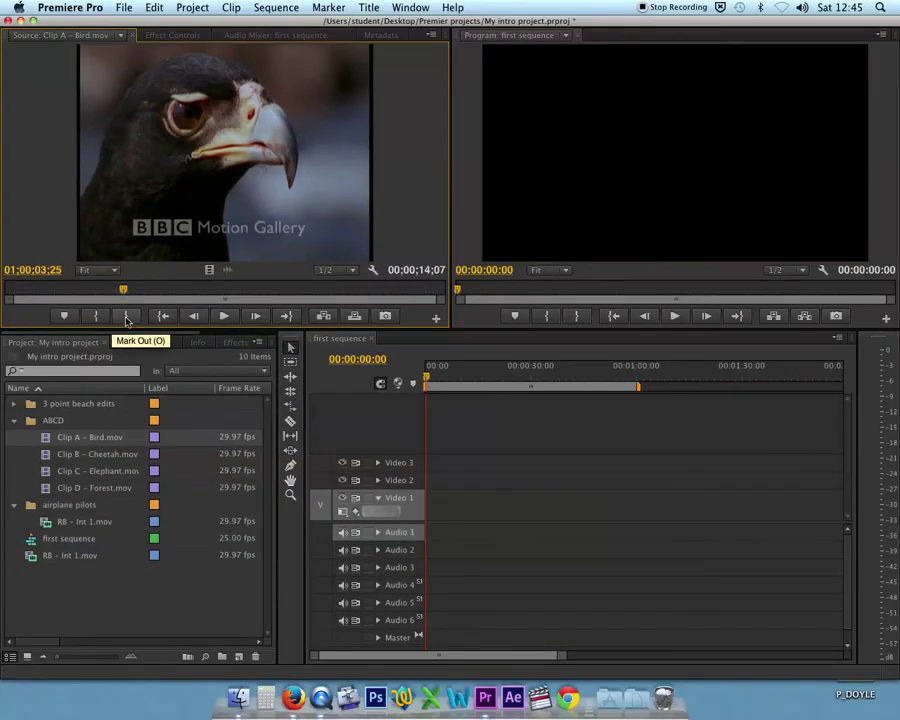
{"action": "mouse_move", "coordinate": [122, 291]}
{"action": "left_mouse_down"}
{"action": "mouse_move", "coordinate": [112, 291]}
{"action": "mouse_move", "coordinate": [126, 292]}
{"action": "left_mouse_up"}
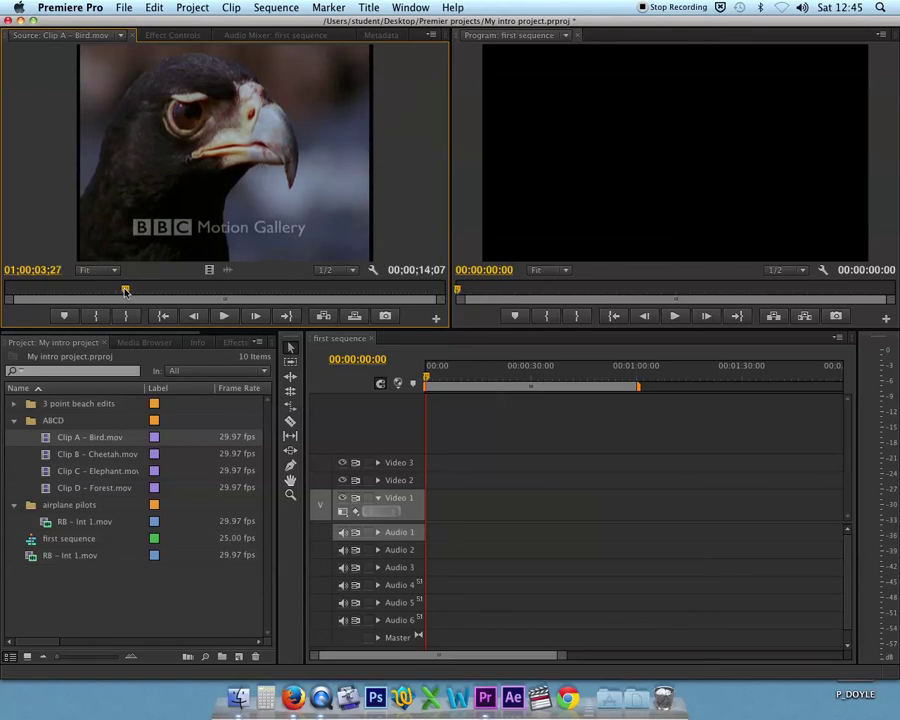
{"action": "left_click_drag", "start_coordinate": [125, 291], "coordinate": [128, 291]}
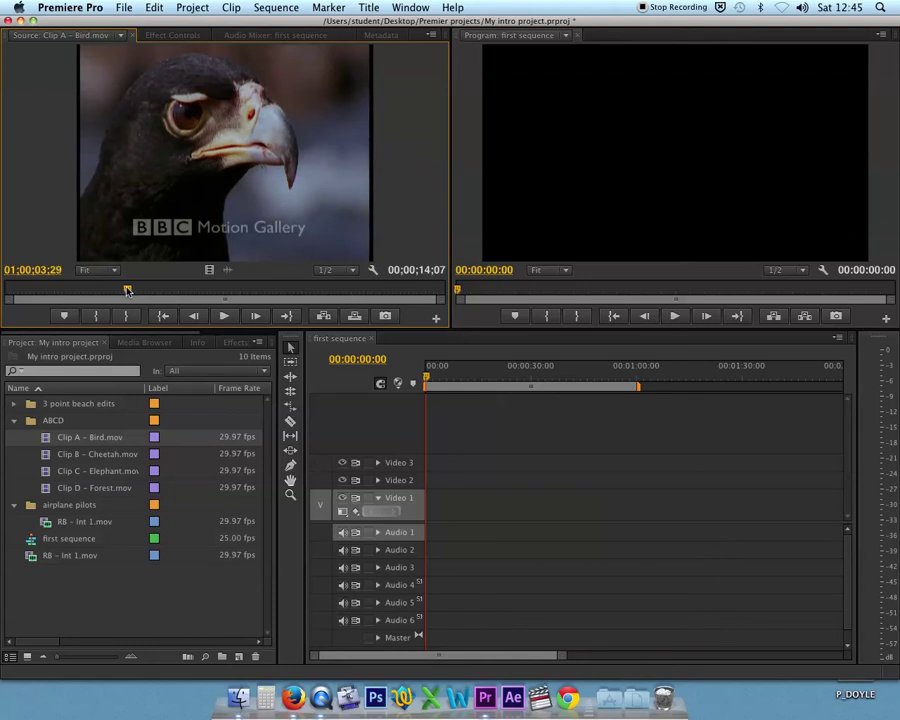
{"action": "key", "text": "i"}
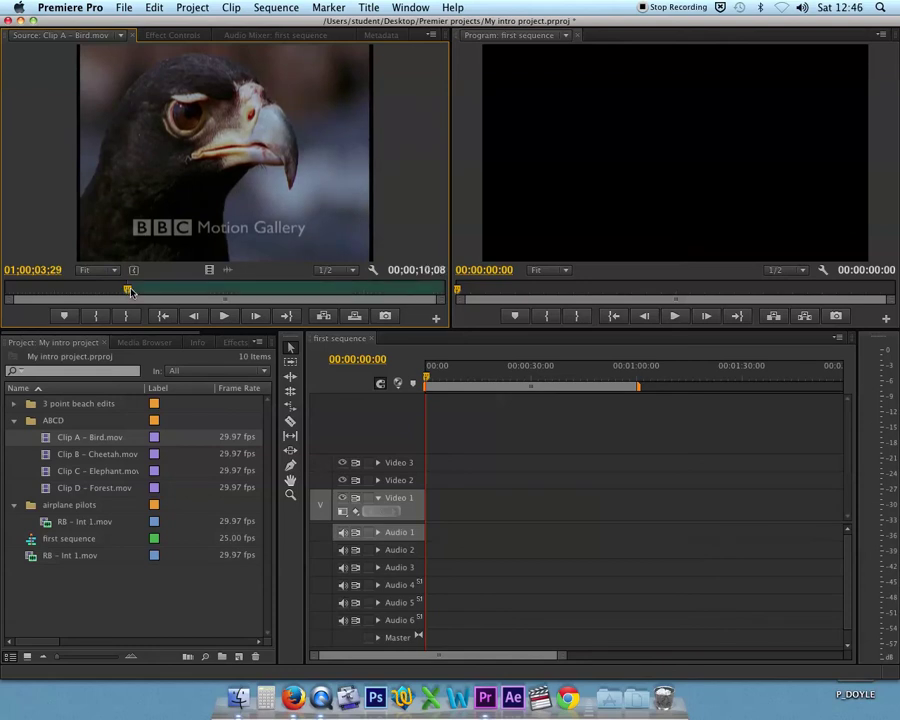
Step: Play the bird clip onward from its In point and mark an Out point at 01;00;08;27
{"action": "key", "text": "space"}
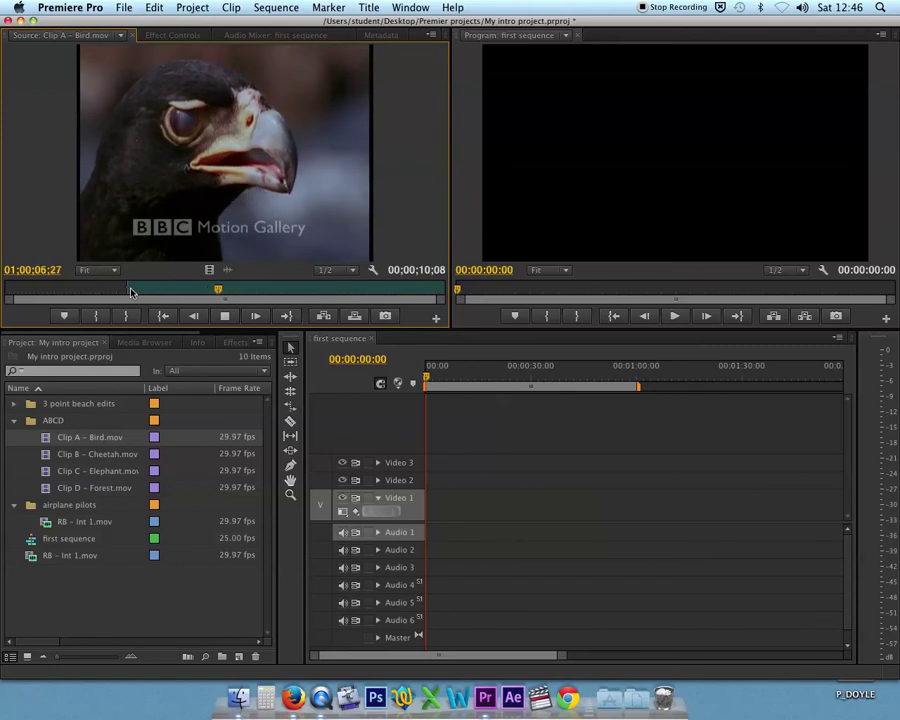
{"action": "key", "text": "space"}
{"action": "key", "text": "o"}
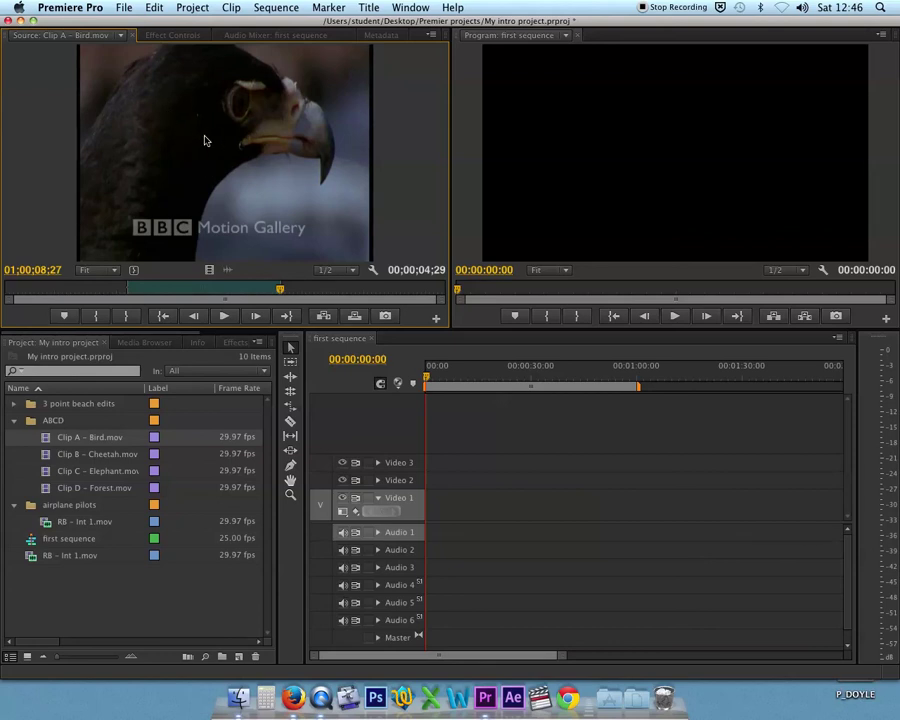
Step: Place the marked bird clip at the start of Video 1 and change the sequence settings to match the clip
{"action": "left_click_drag", "start_coordinate": [189, 125], "coordinate": [432, 503]}
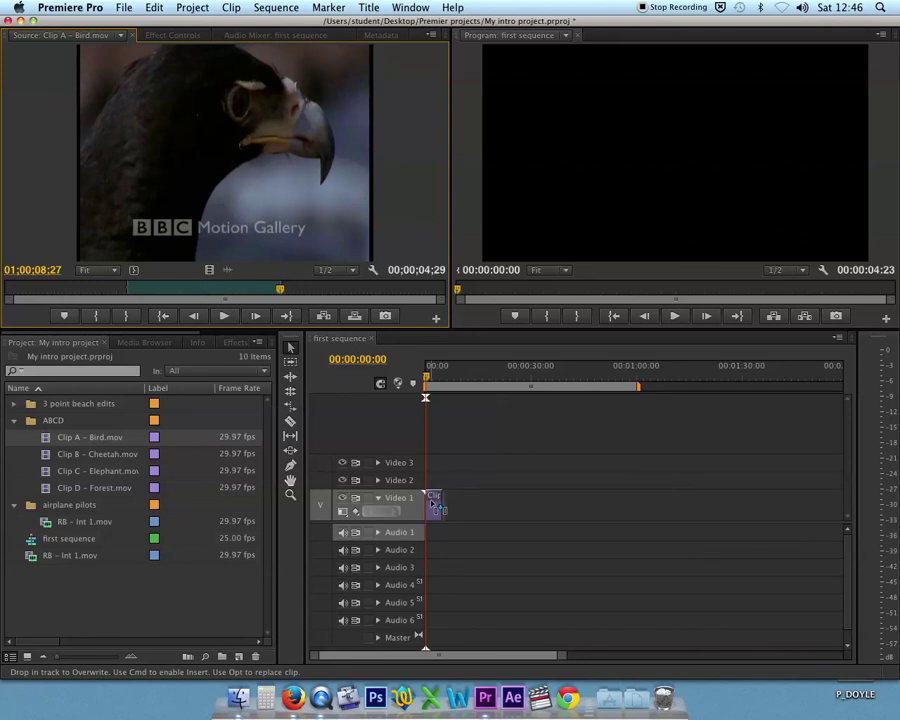
{"action": "left_click_drag", "start_coordinate": [432, 503], "coordinate": [431, 503]}
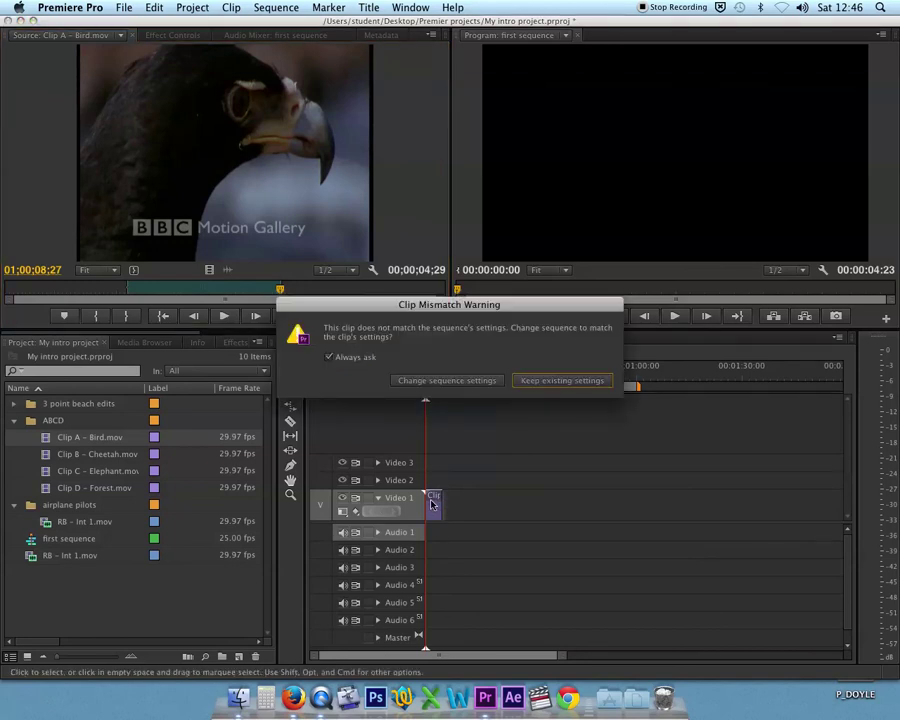
{"action": "left_click_drag", "start_coordinate": [463, 301], "coordinate": [442, 262]}
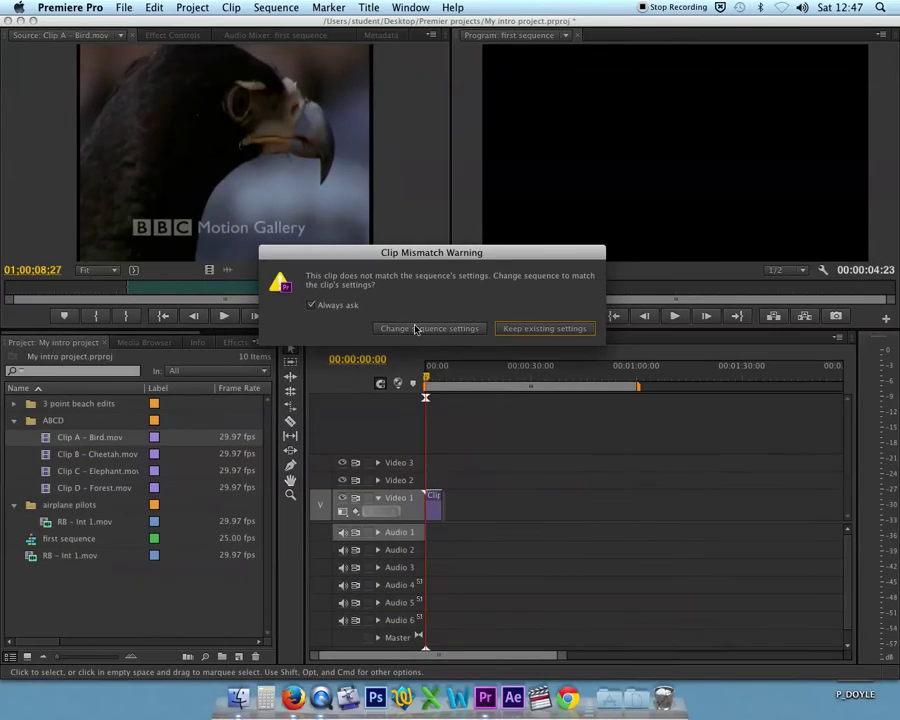
{"action": "left_click", "coordinate": [415, 329]}
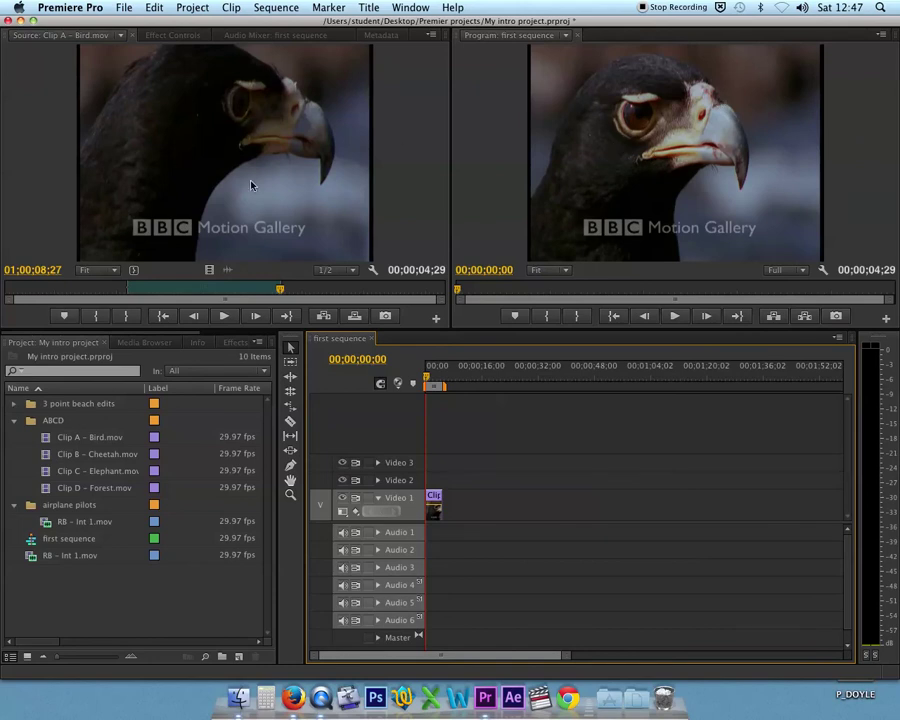
Step: Play the sequence from its start to review the bird clip
{"action": "mouse_move", "coordinate": [427, 376]}
{"action": "left_mouse_down"}
{"action": "mouse_move", "coordinate": [437, 377]}
{"action": "mouse_move", "coordinate": [424, 377]}
{"action": "left_mouse_up"}
{"action": "key", "text": "space"}
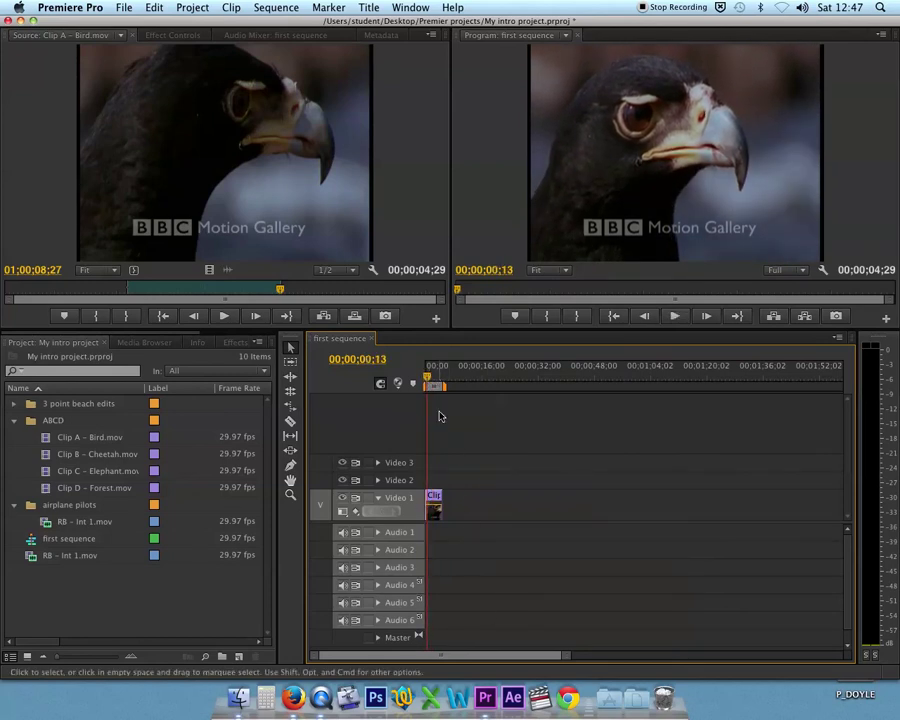
Step: Scrub the sequence to 00;00;01;18 to inspect the frame within the bird clip
{"action": "left_click", "coordinate": [432, 378]}
{"action": "left_click_drag", "start_coordinate": [430, 377], "coordinate": [431, 377]}
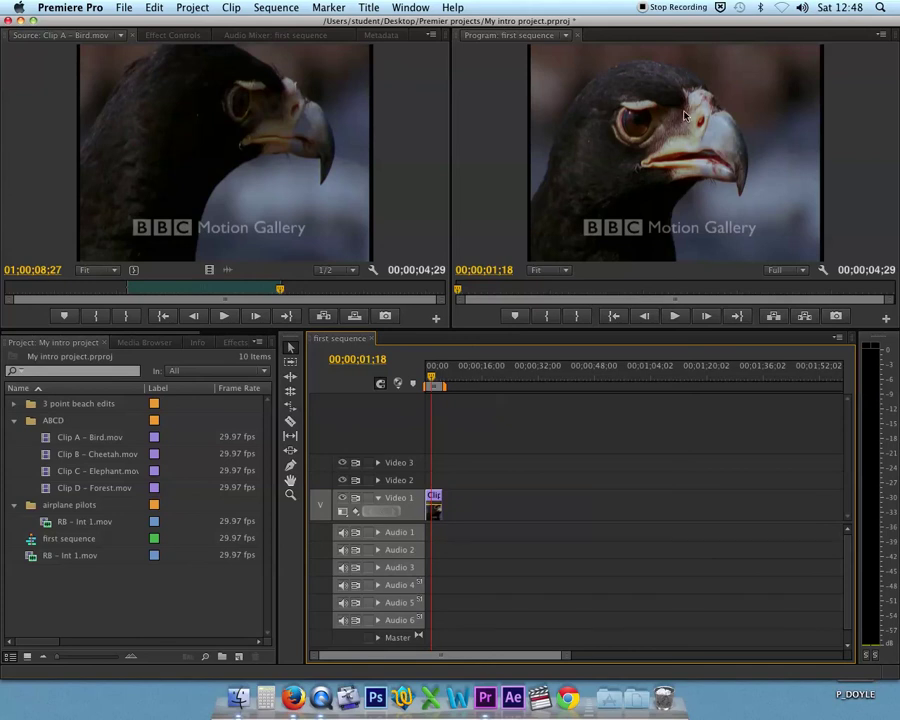
Step: Mark Clip C - Elephant.mov from 01;00;04;09 to 01;00;09;18 and place it directly after the bird clip on Video 1
{"action": "double_click", "coordinate": [55, 470]}
{"action": "left_click", "coordinate": [127, 291]}
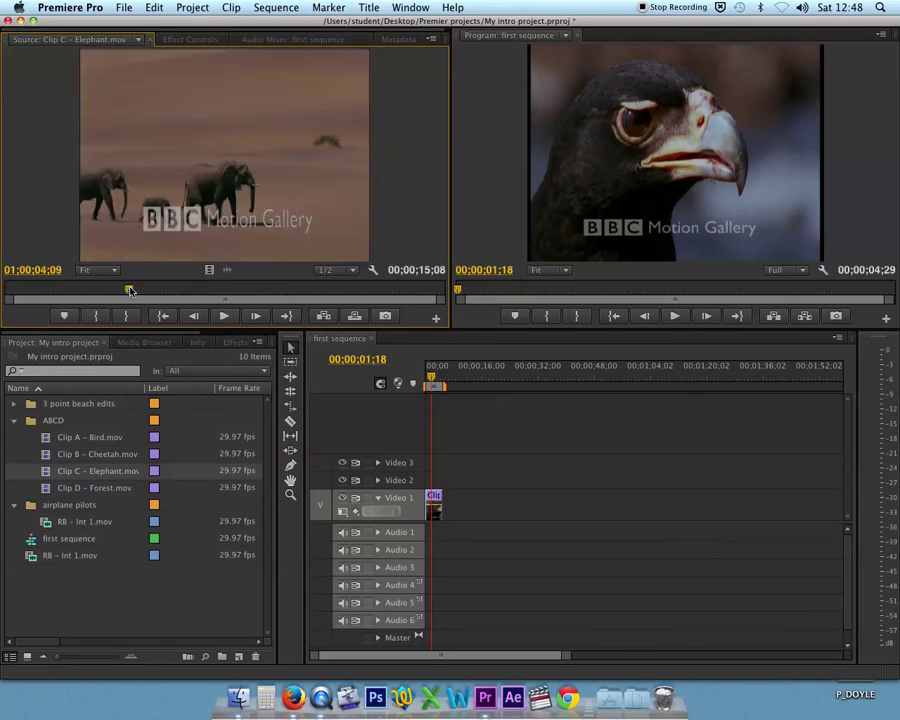
{"action": "key", "text": "i"}
{"action": "left_click", "coordinate": [280, 290]}
{"action": "key", "text": "o"}
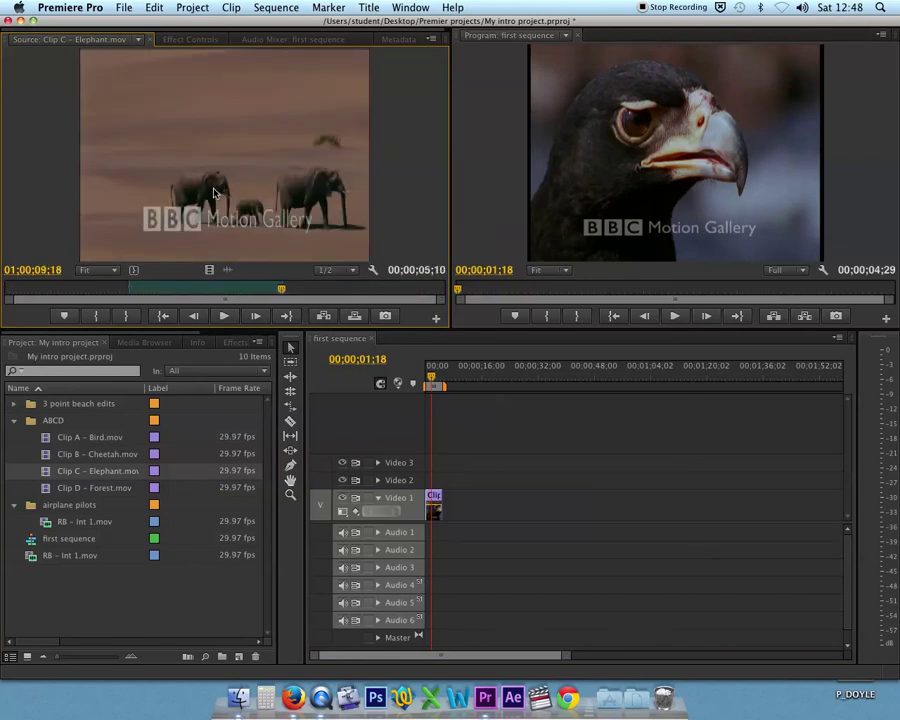
{"action": "left_click_drag", "start_coordinate": [355, 316], "coordinate": [450, 497]}
Step: Play the sequence from its start to review the cut from the bird to the elephants, stopping within the elephant clip
{"action": "left_click", "coordinate": [427, 378]}
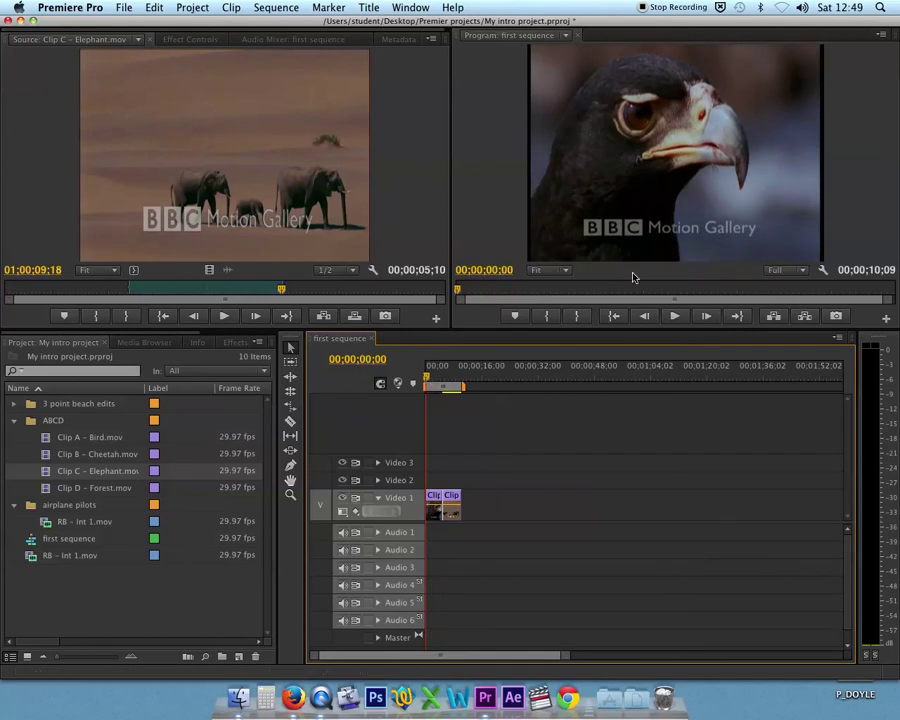
{"action": "key", "text": "space"}
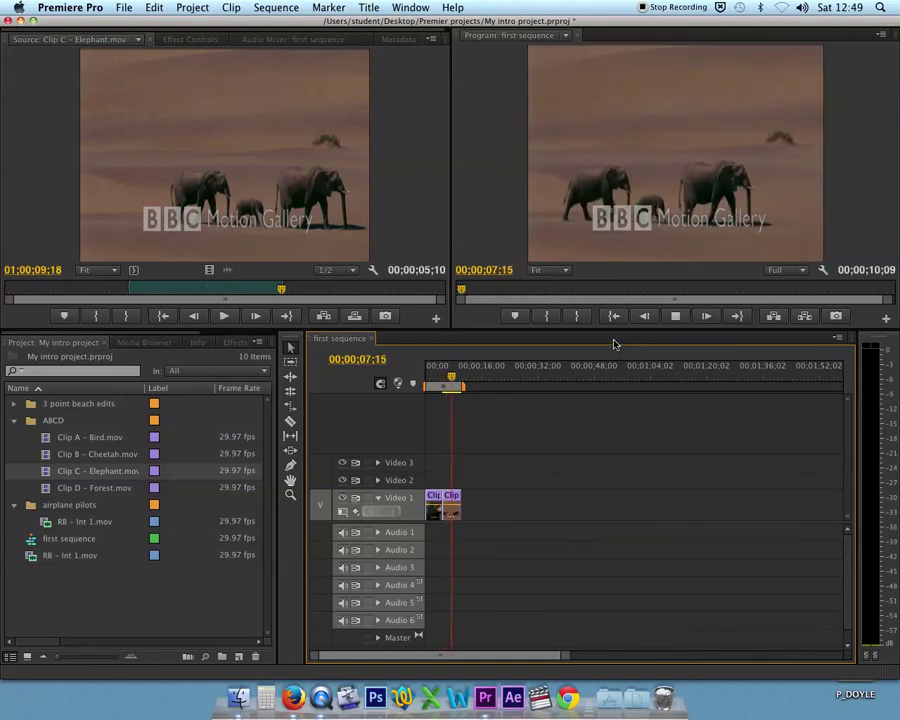
{"action": "key", "text": "space"}
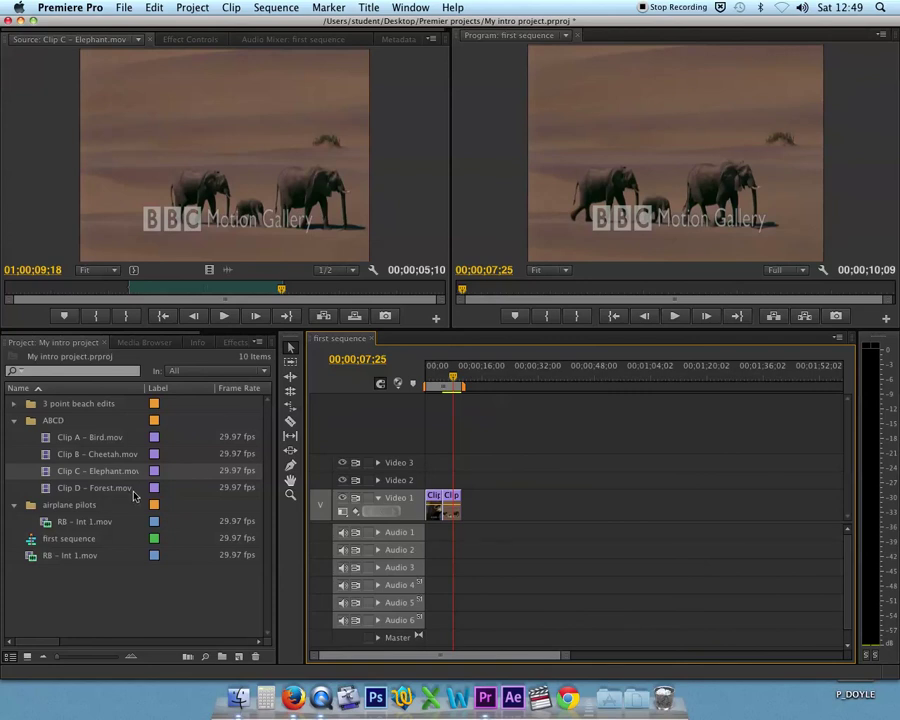